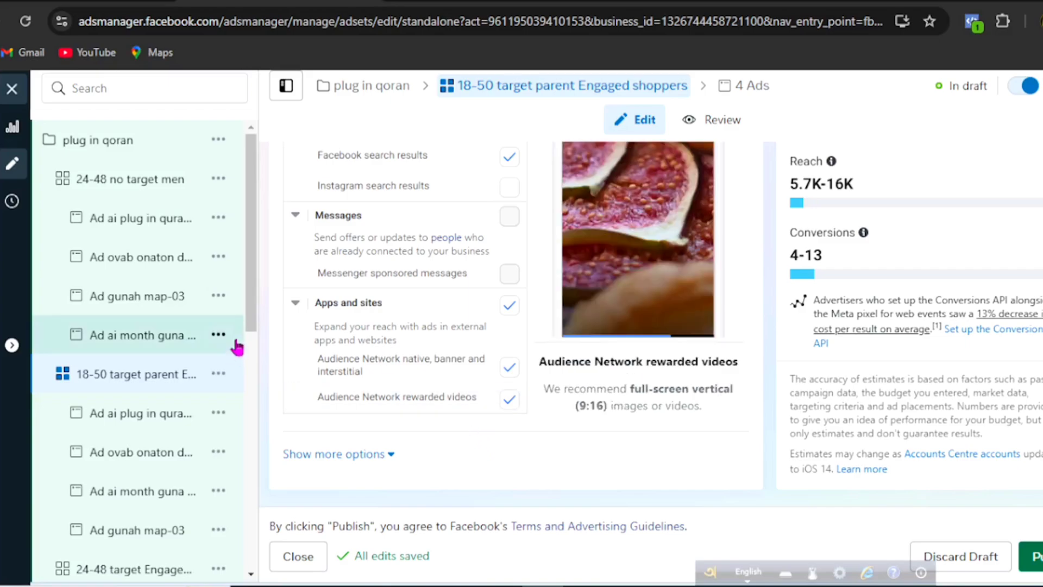
Step: Leave the ad set editor, go to the campaigns list and open the "plug in qoran" campaign for editing
scroll(282, 396, up, 3)
scroll(283, 391, up, 5)
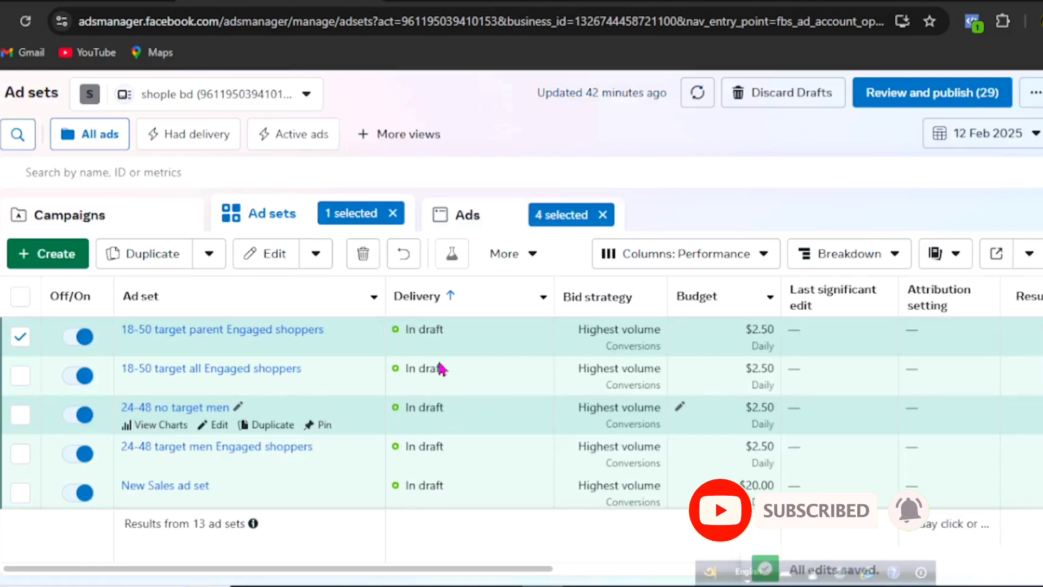
click(94, 224)
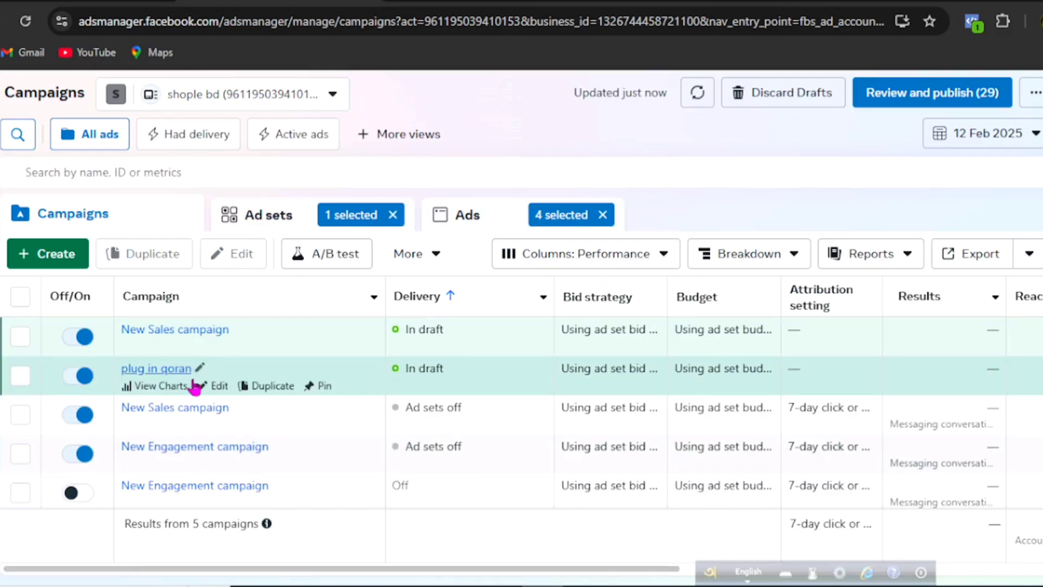
click(218, 393)
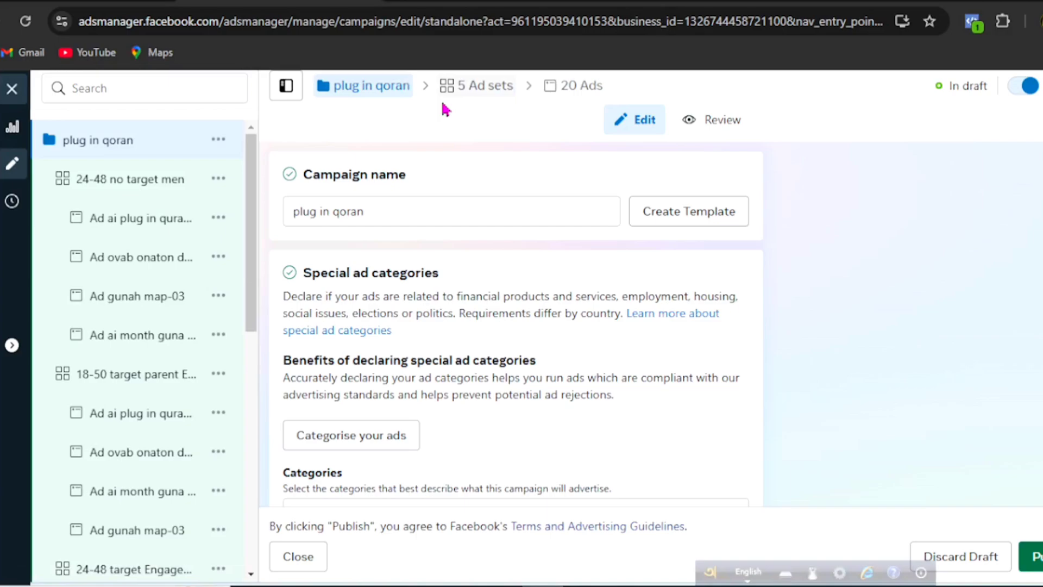
Step: Examine the "plug in qoran" campaign's structure, going through each ad set and the ads nested under it
scroll(253, 254, down, 5)
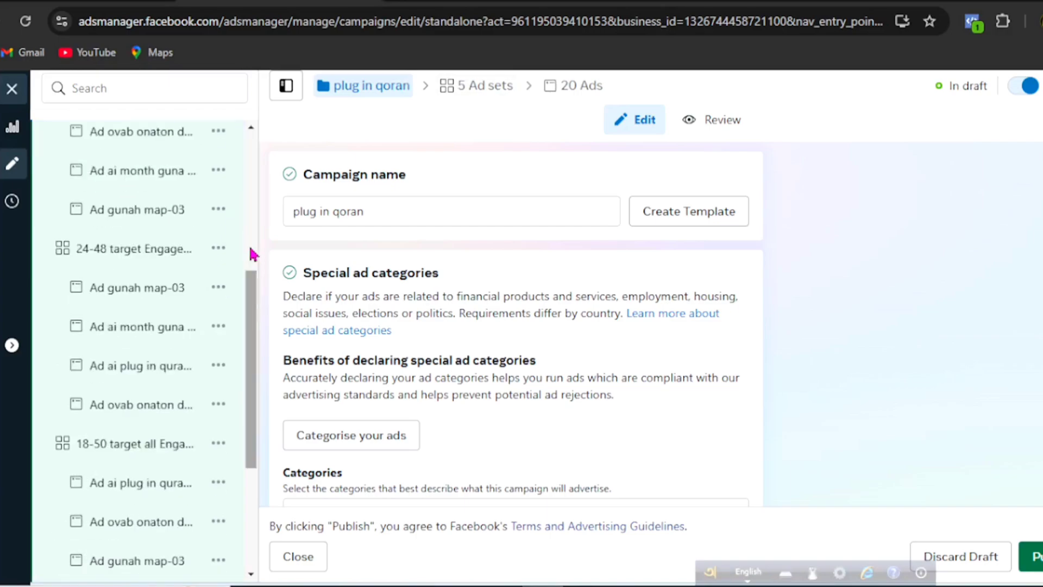
scroll(253, 255, down, 4)
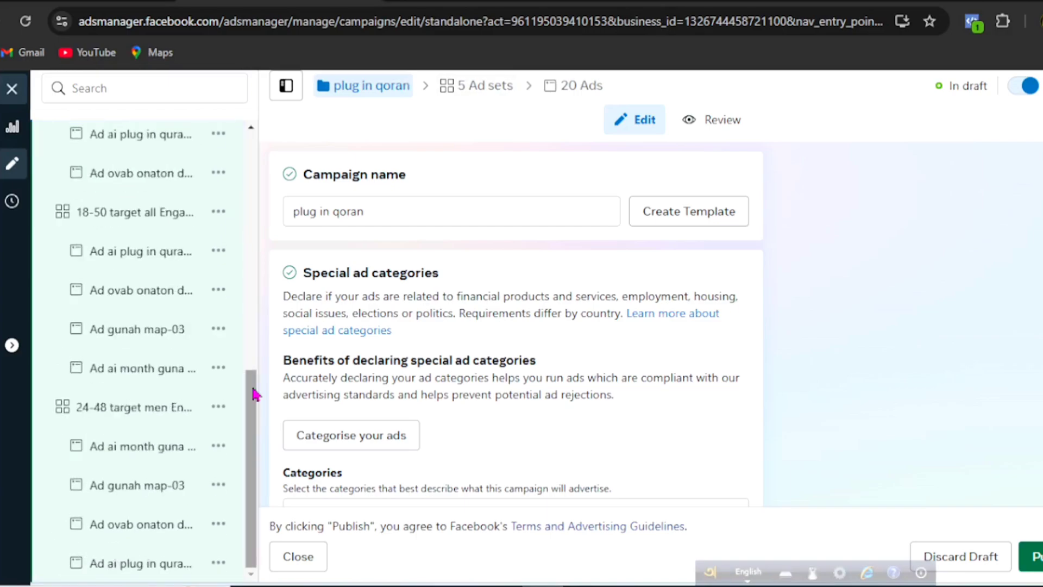
scroll(253, 394, up, 6)
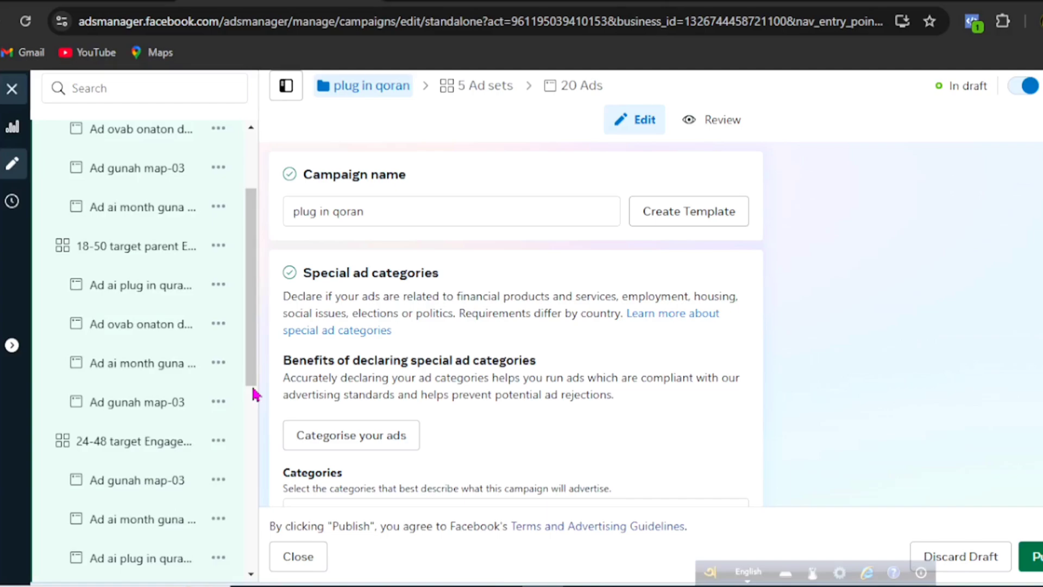
scroll(251, 379, up, 3)
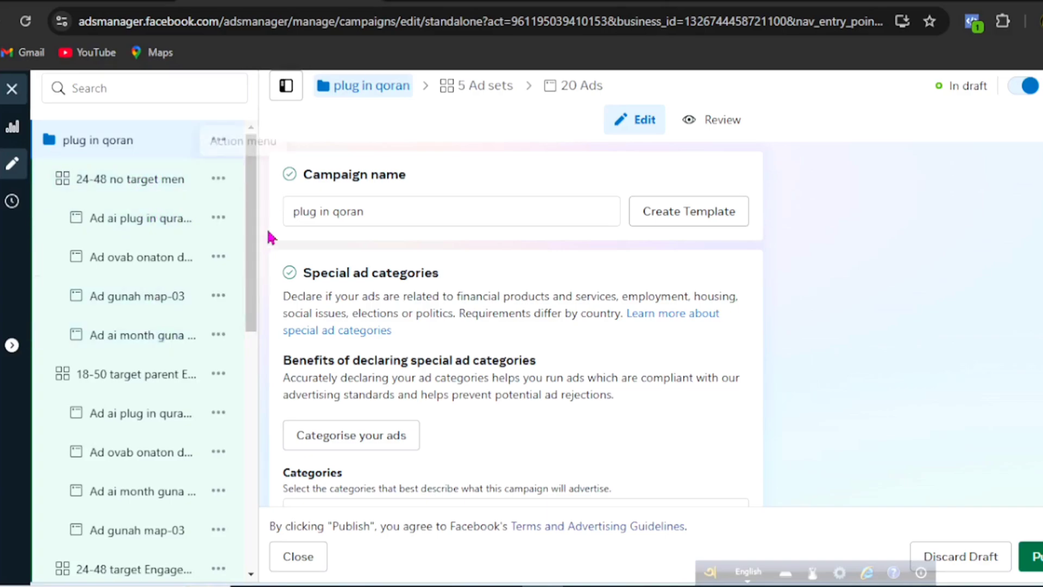
scroll(256, 231, down, 2)
scroll(256, 231, down, 2)
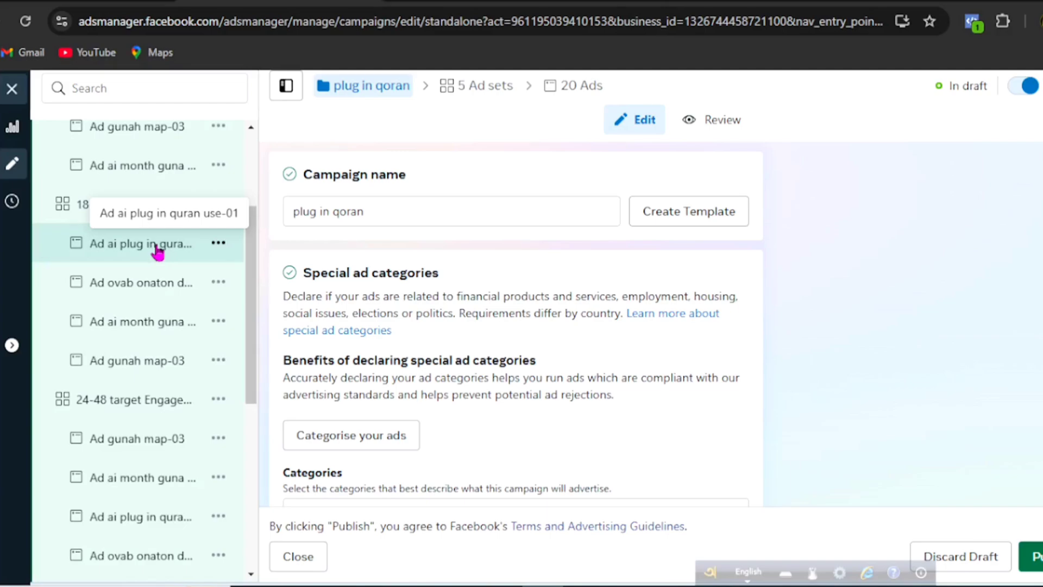
scroll(250, 317, down, 5)
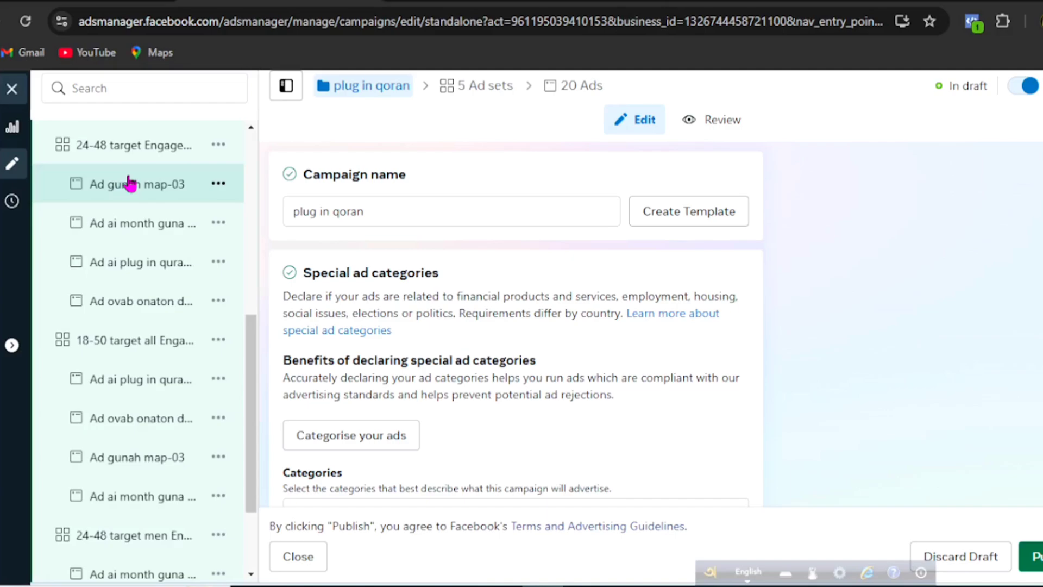
scroll(129, 184, down, 3)
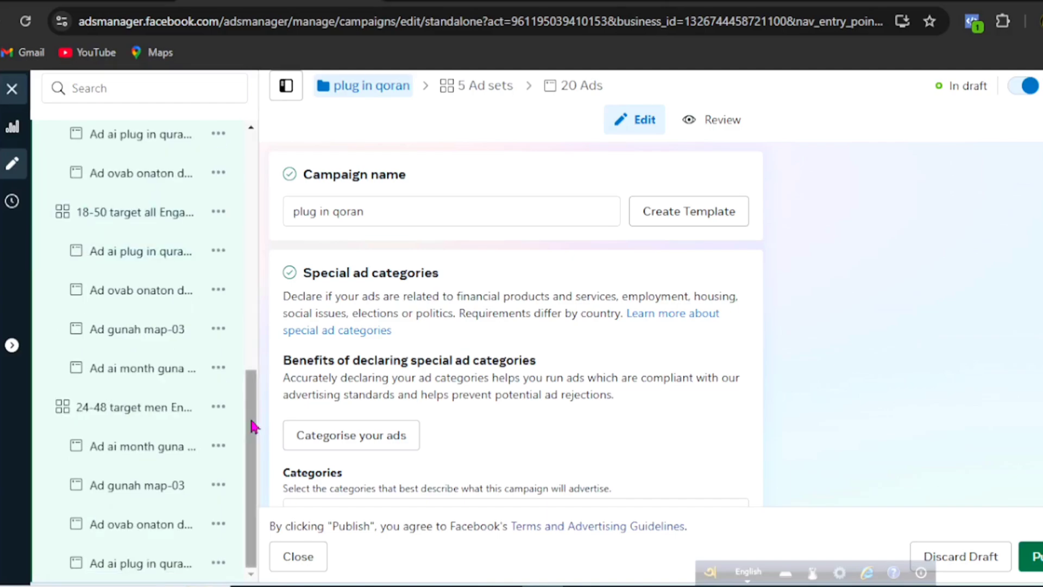
scroll(251, 419, up, 8)
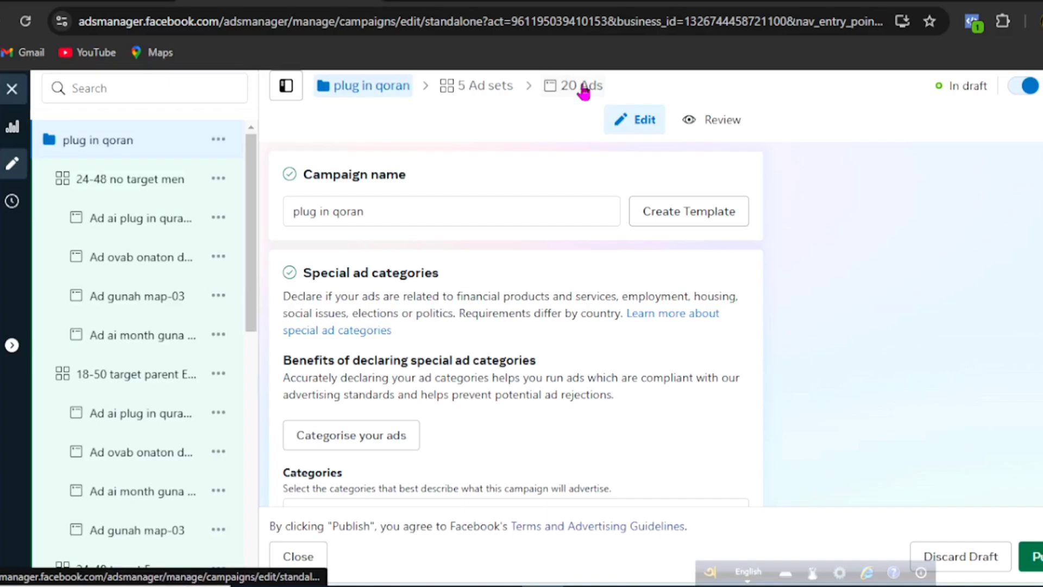
scroll(244, 310, down, 3)
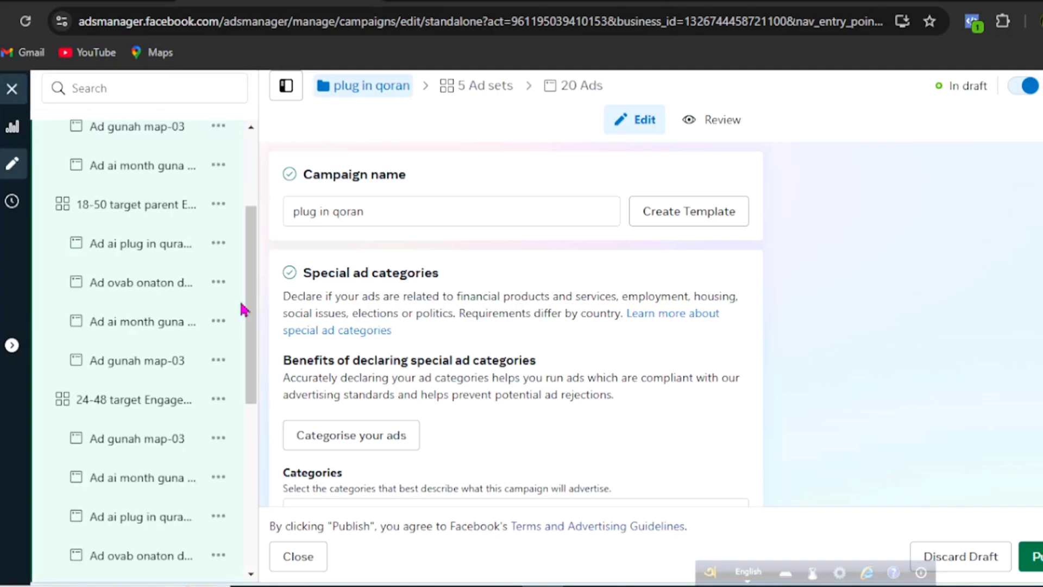
Step: Open the "18-50 target all Engaged shoppers" ad set and review its conversion, budget, schedule, location, age, gender and detailed targeting settings
scroll(247, 326, down, 5)
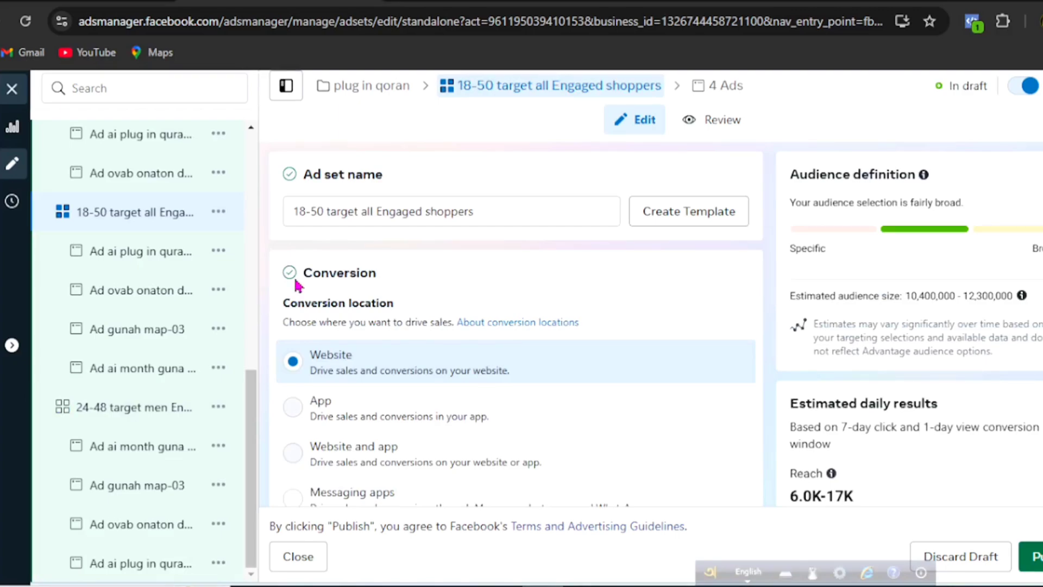
scroll(396, 400, down, 10)
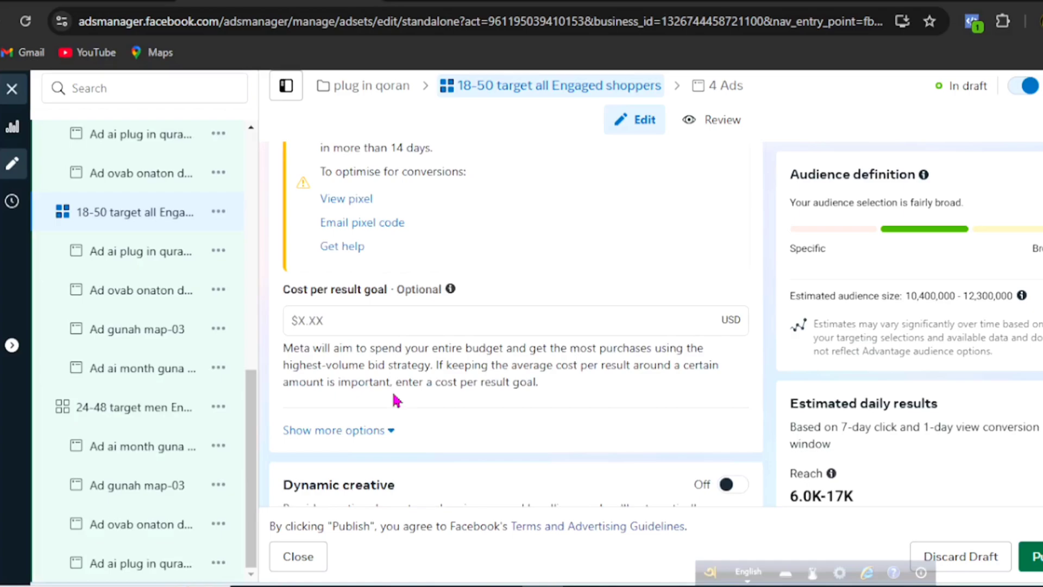
scroll(396, 401, down, 5)
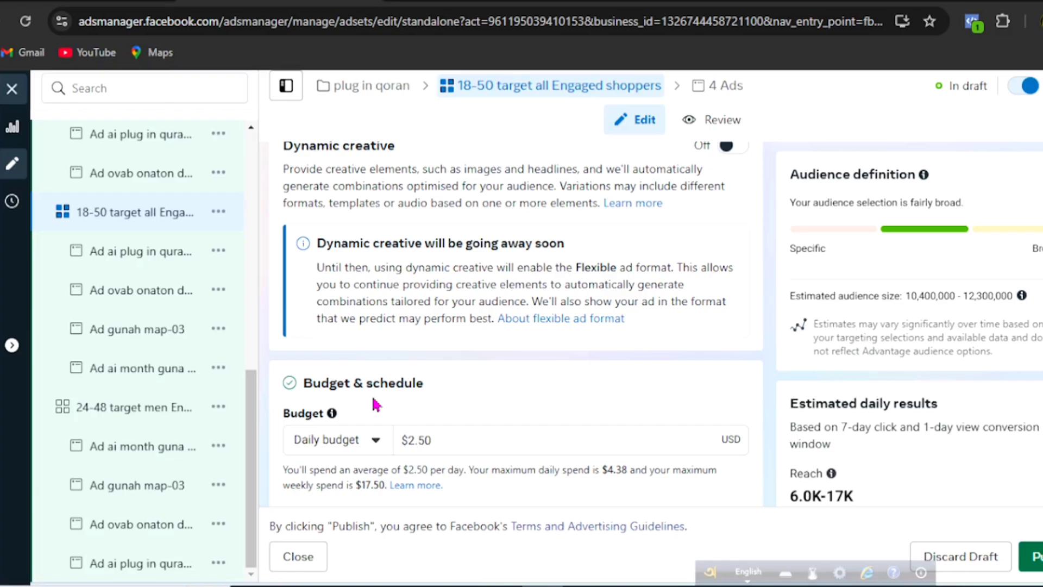
scroll(377, 405, down, 3)
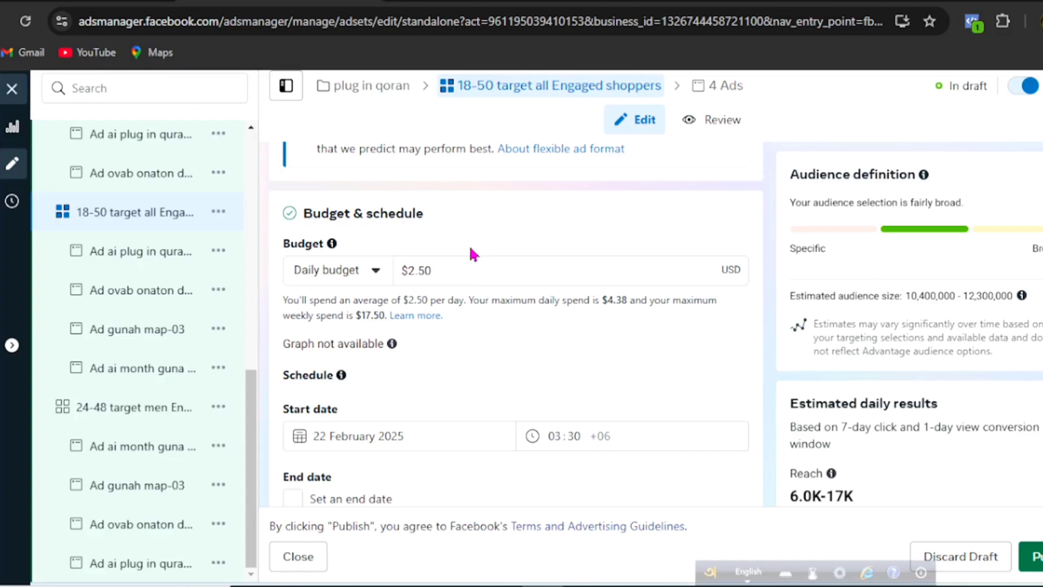
scroll(250, 305, up, 5)
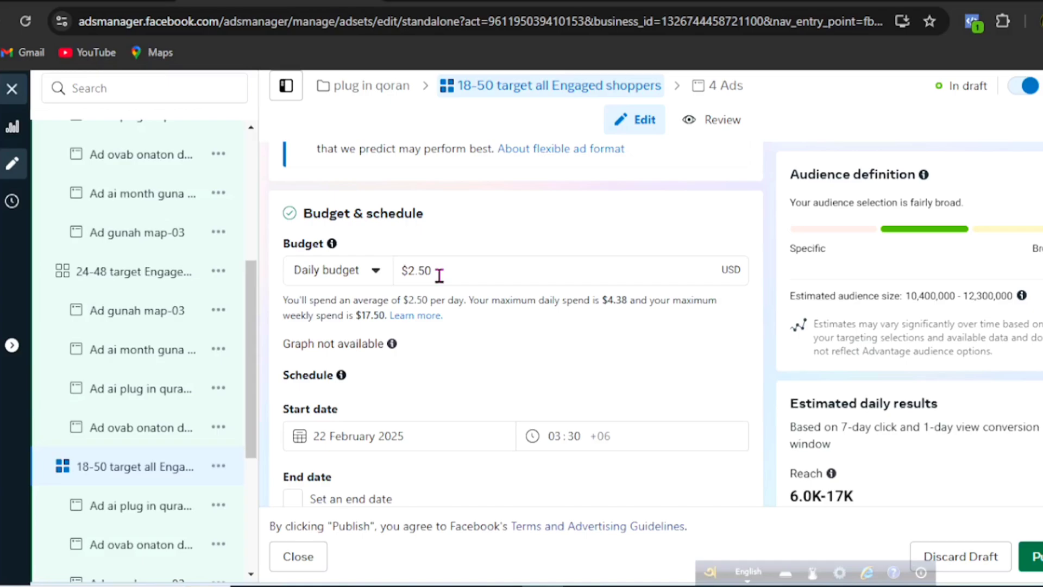
scroll(416, 353, down, 5)
scroll(416, 353, down, 1)
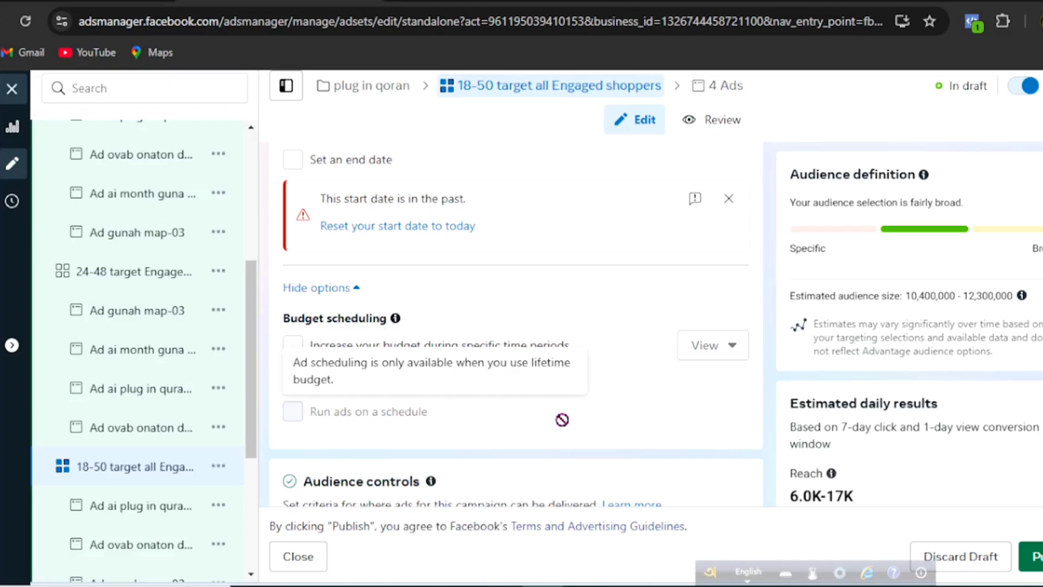
scroll(272, 395, down, 5)
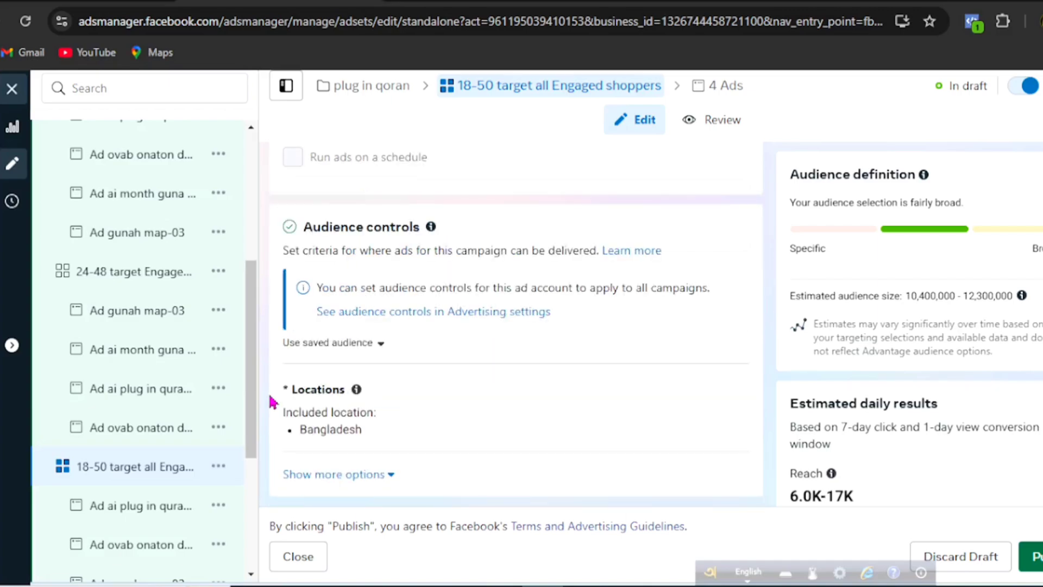
scroll(272, 402, down, 5)
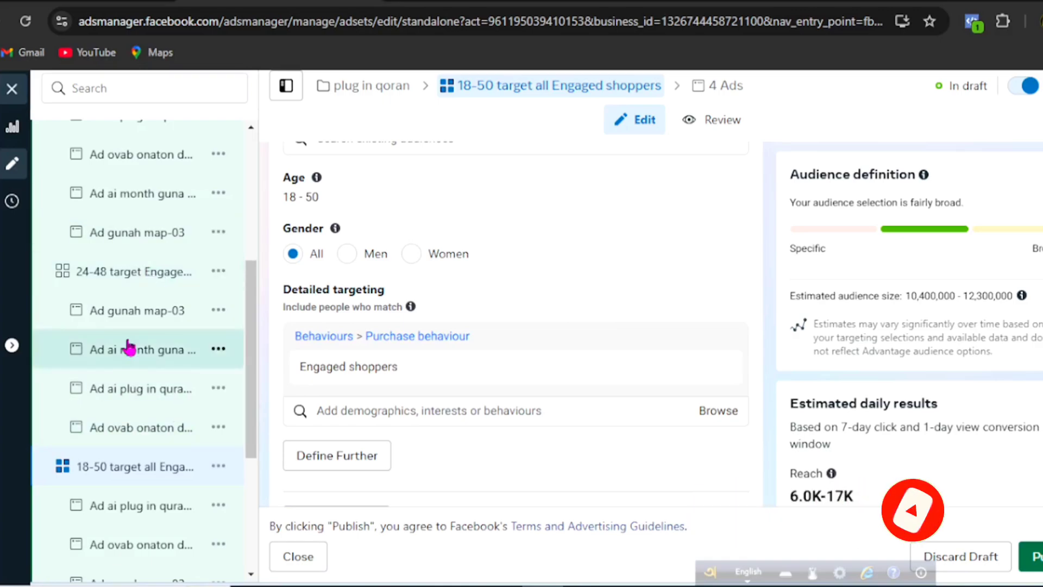
scroll(147, 208, down, 5)
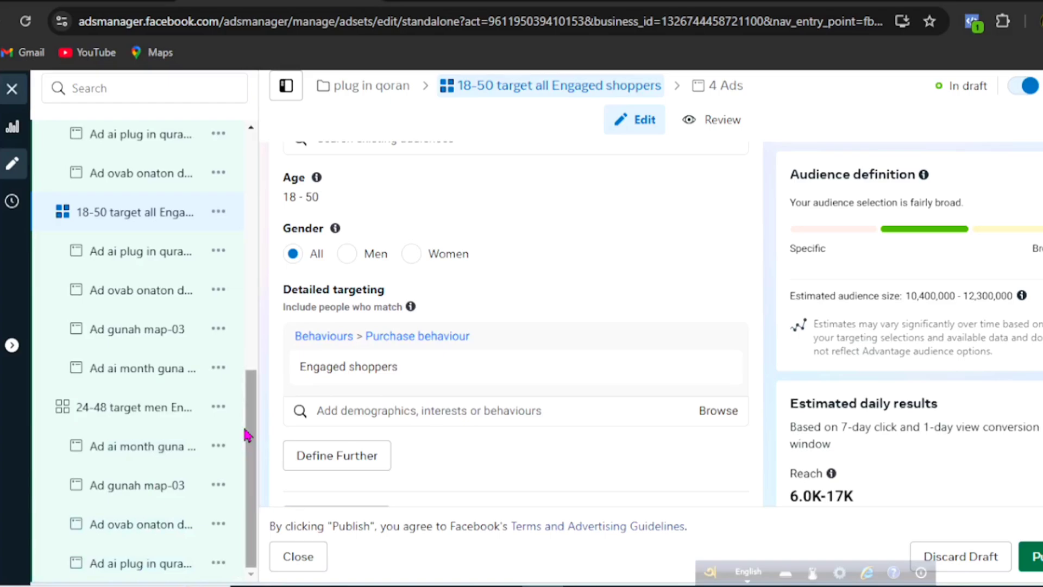
Step: Open "Ad ai plug in quran use-01" in this ad set and review its identity, format, media, primary text, enhancements and destination
click(709, 92)
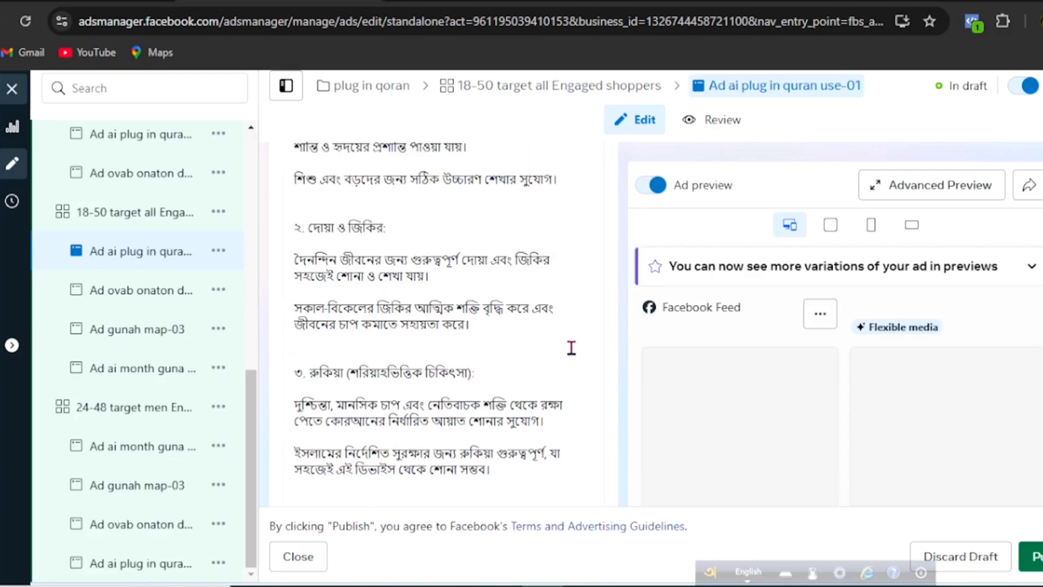
scroll(571, 348, down, 10)
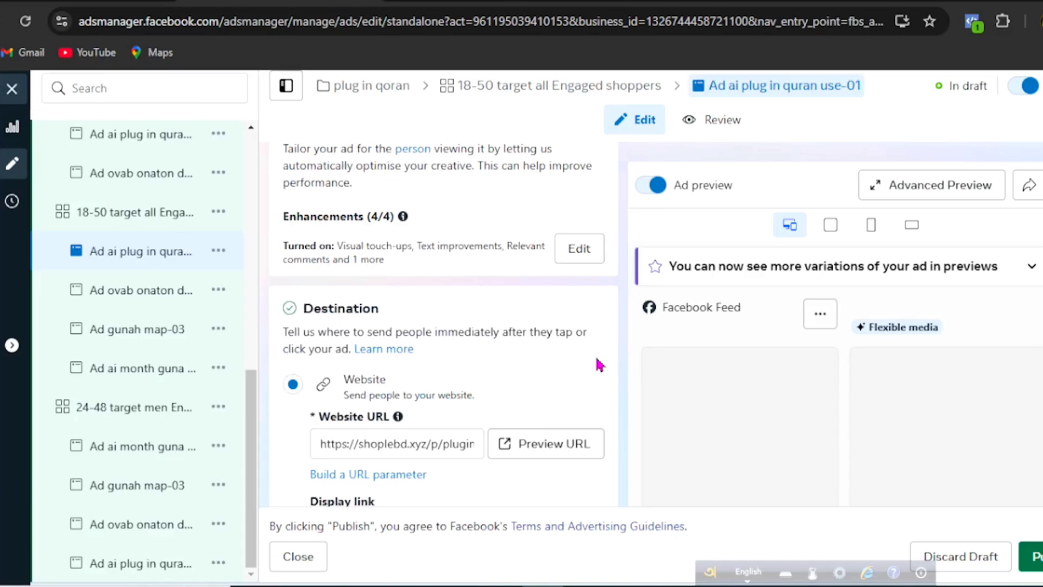
scroll(600, 364, down, 1)
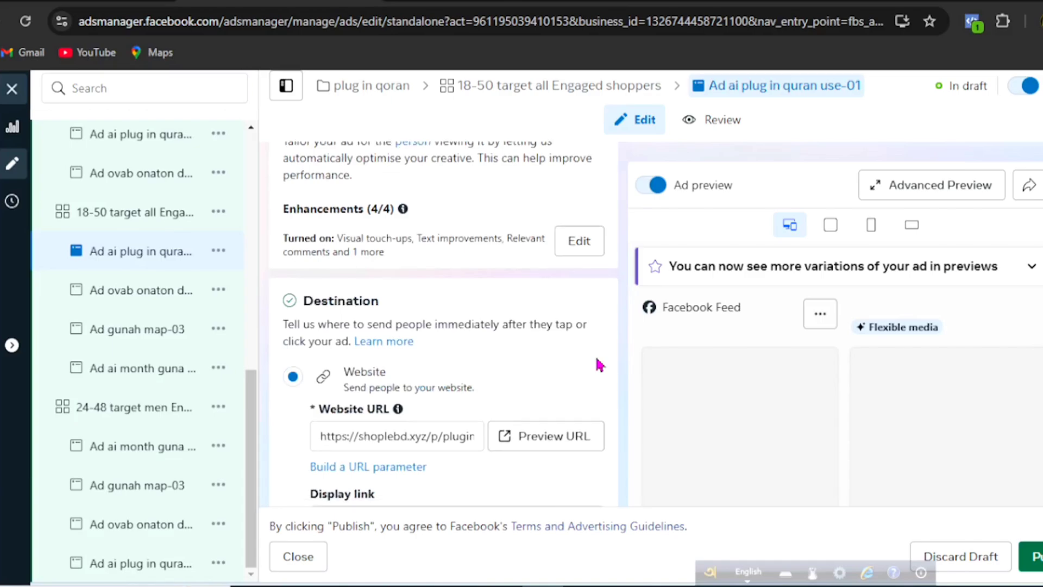
scroll(600, 364, down, 5)
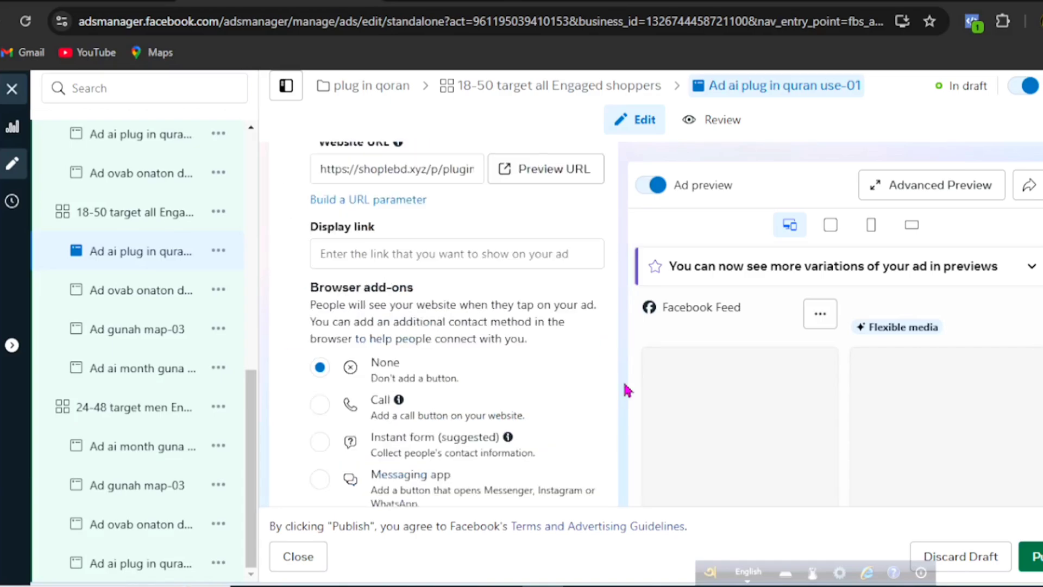
scroll(622, 389, down, 3)
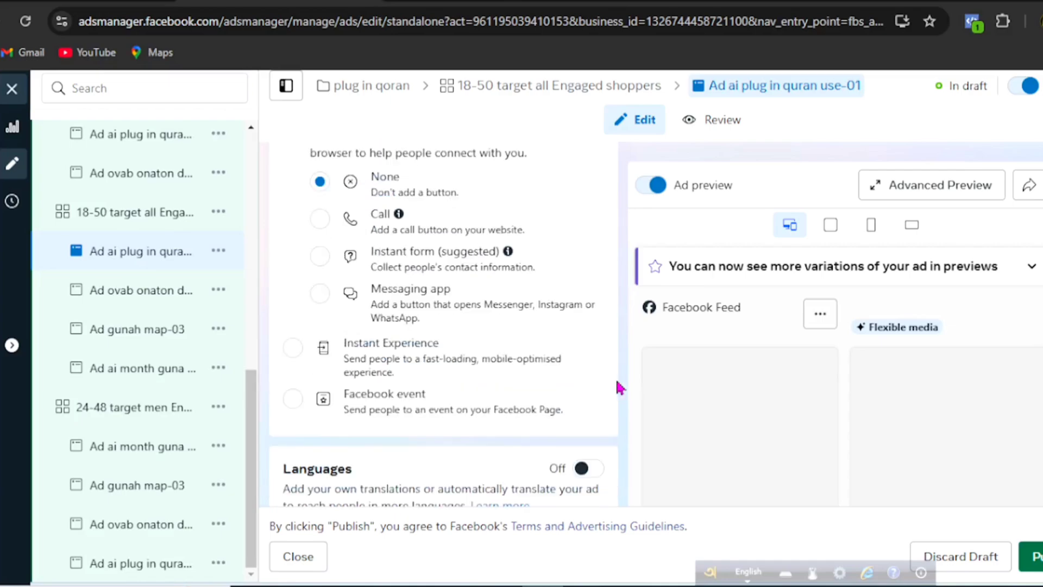
scroll(620, 388, down, 5)
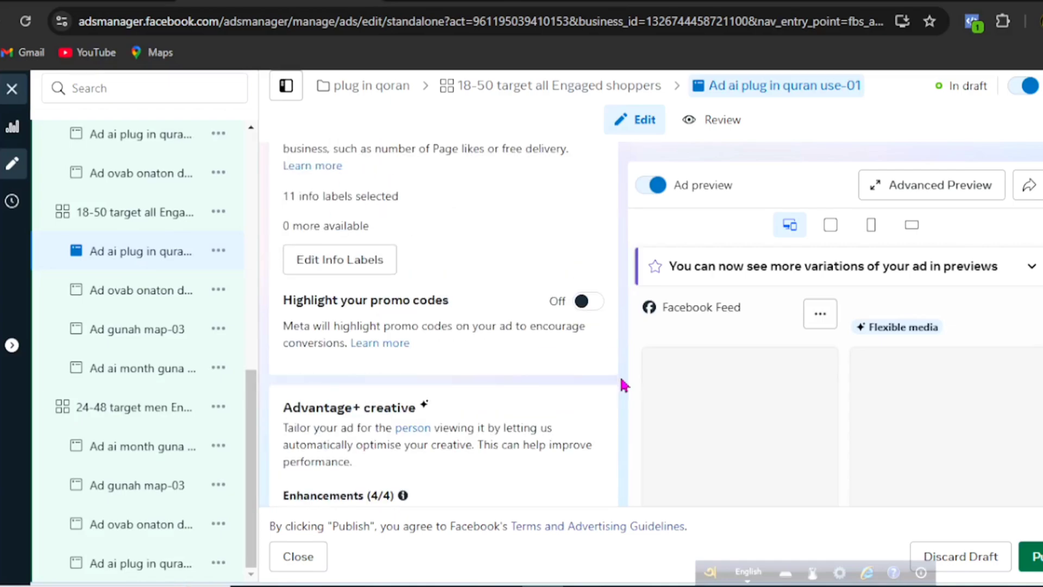
scroll(624, 385, down, 5)
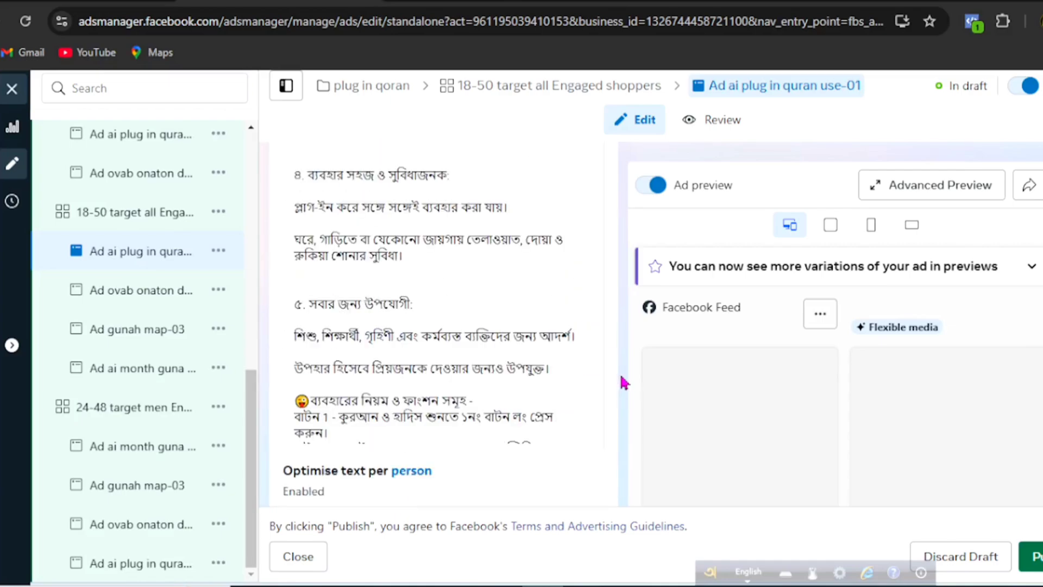
scroll(624, 383, down, 5)
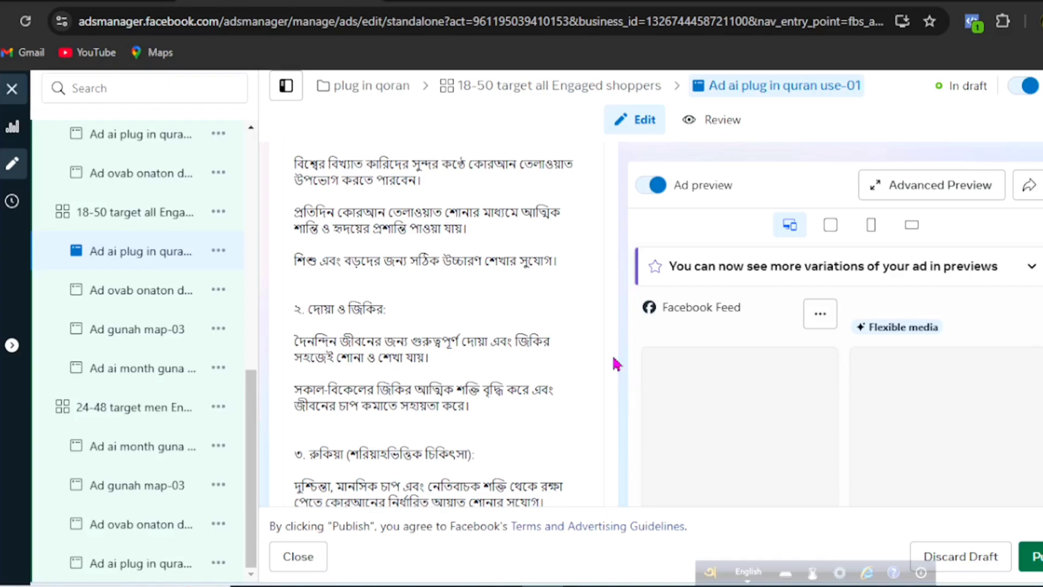
scroll(615, 364, up, 8)
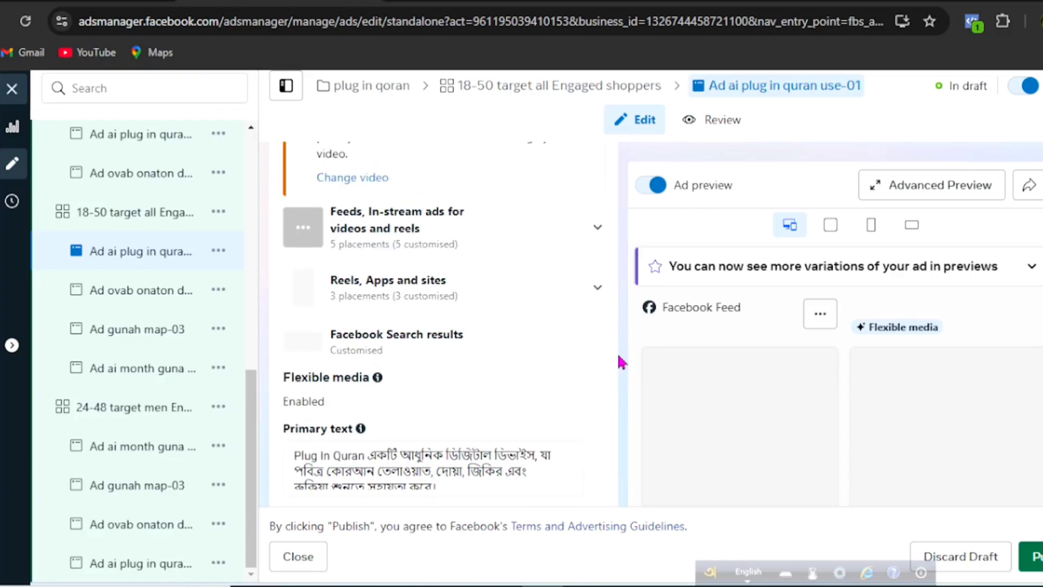
scroll(622, 363, up, 10)
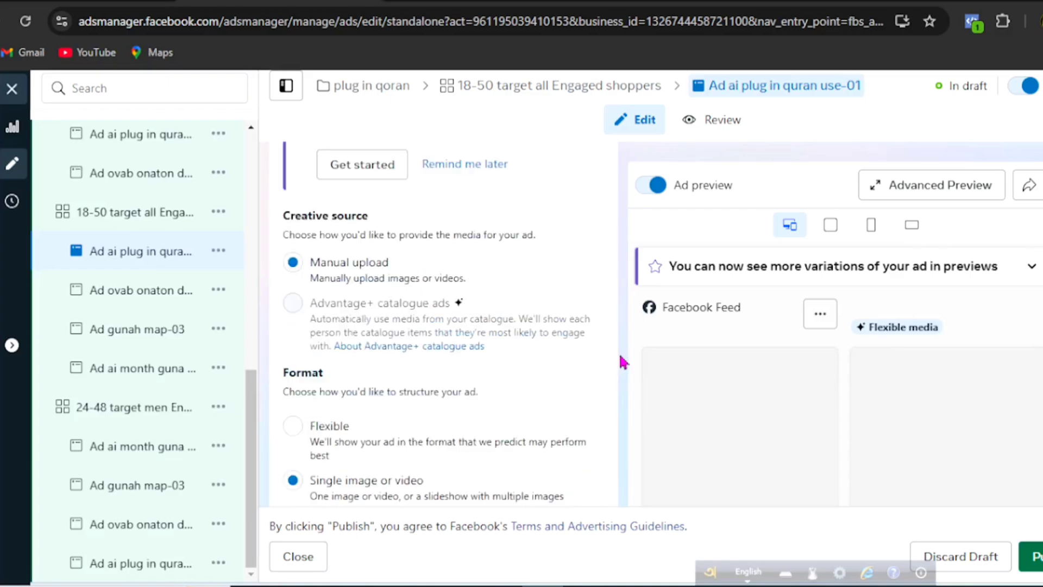
scroll(624, 362, up, 10)
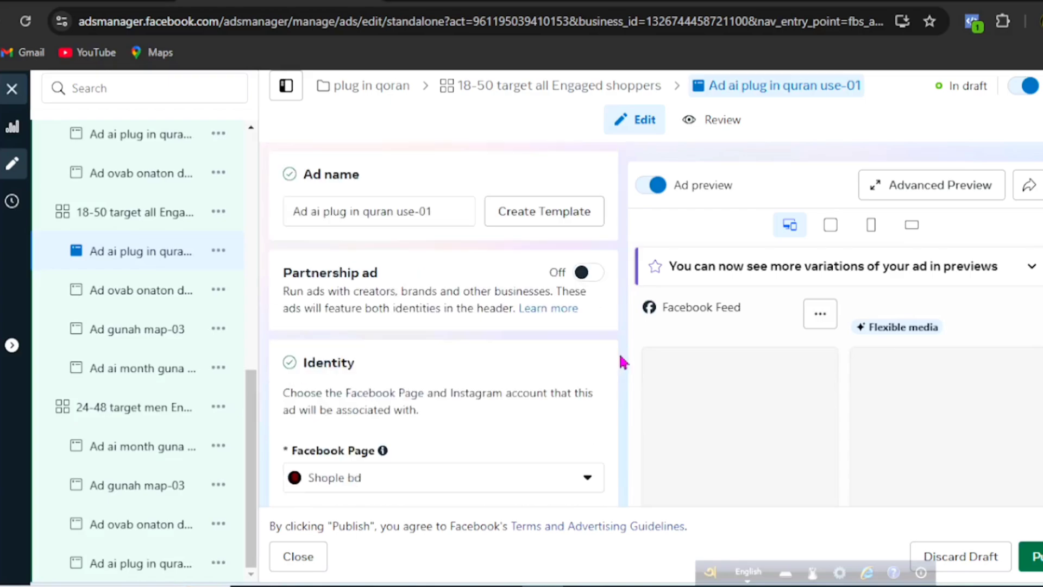